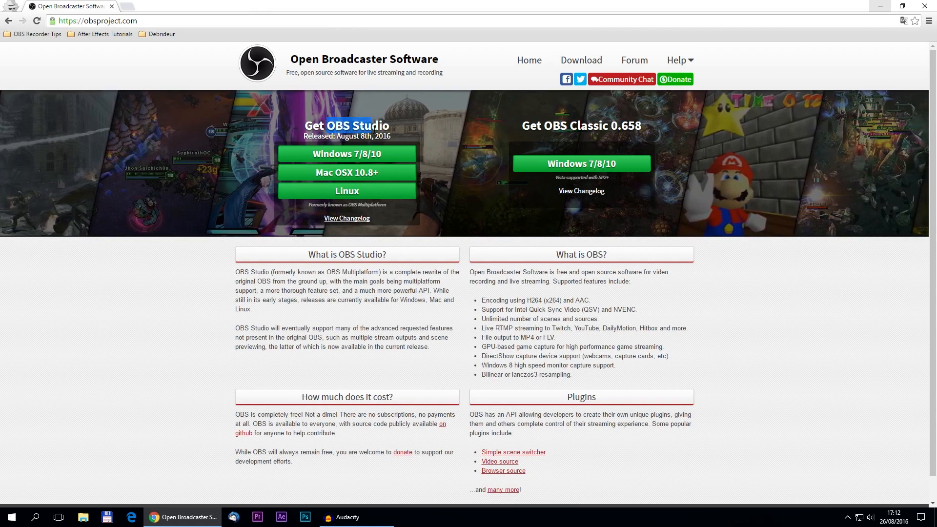
{"action": "left_click_drag", "start_coordinate": [553, 126], "coordinate": [621, 127]}
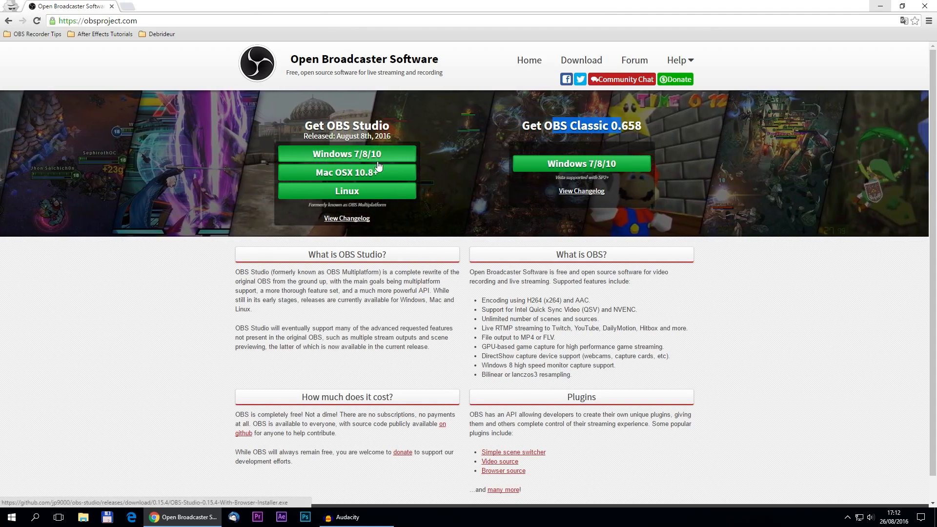
{"action": "left_click", "coordinate": [634, 138]}
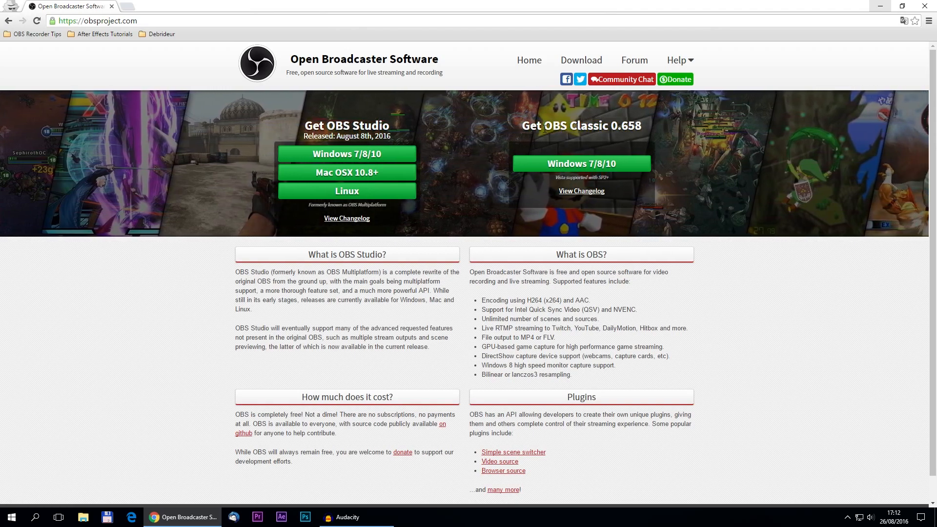
Step: Restore the running OBS Classic window from the notification area and move it over the centre of the web page
{"action": "left_click", "coordinate": [847, 517]}
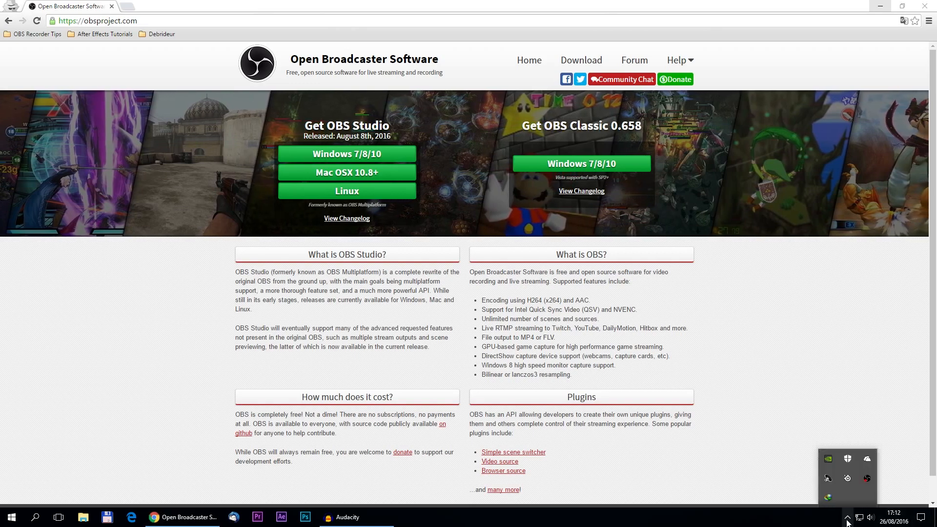
{"action": "left_click", "coordinate": [867, 480]}
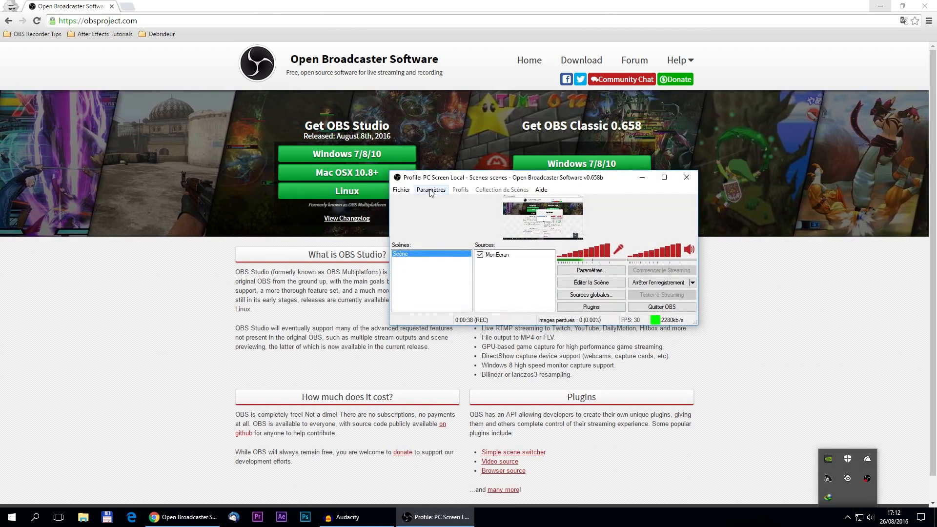
{"action": "left_click_drag", "start_coordinate": [479, 179], "coordinate": [408, 188]}
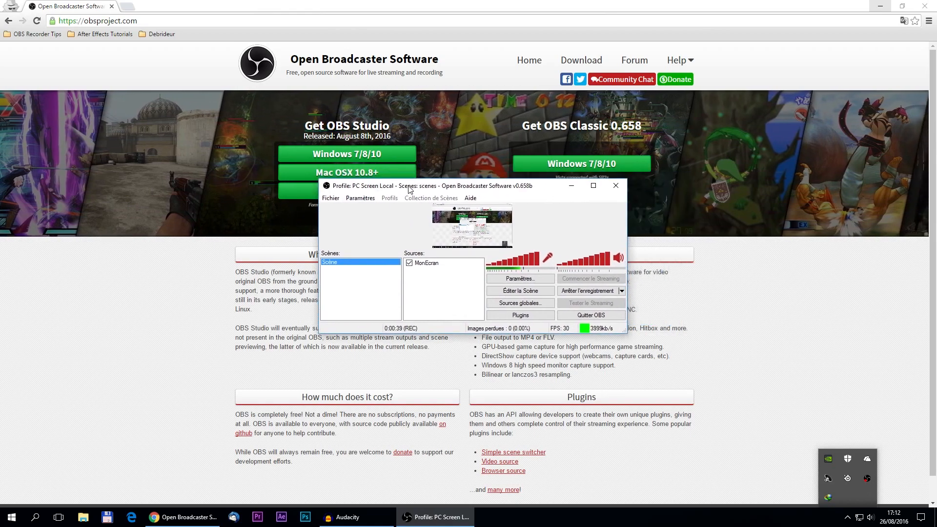
{"action": "left_click", "coordinate": [847, 517]}
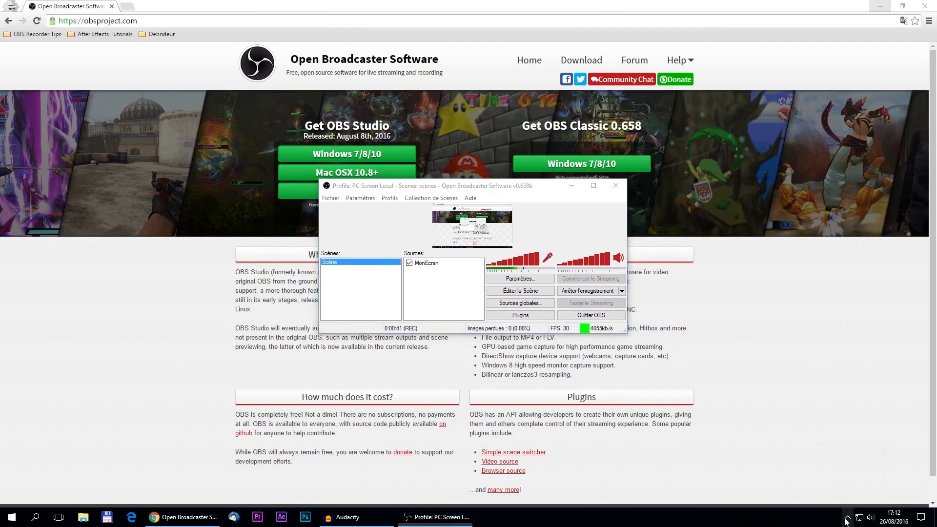
Step: Open the OBS settings dialog and reposition it on the screen
{"action": "left_click", "coordinate": [360, 199]}
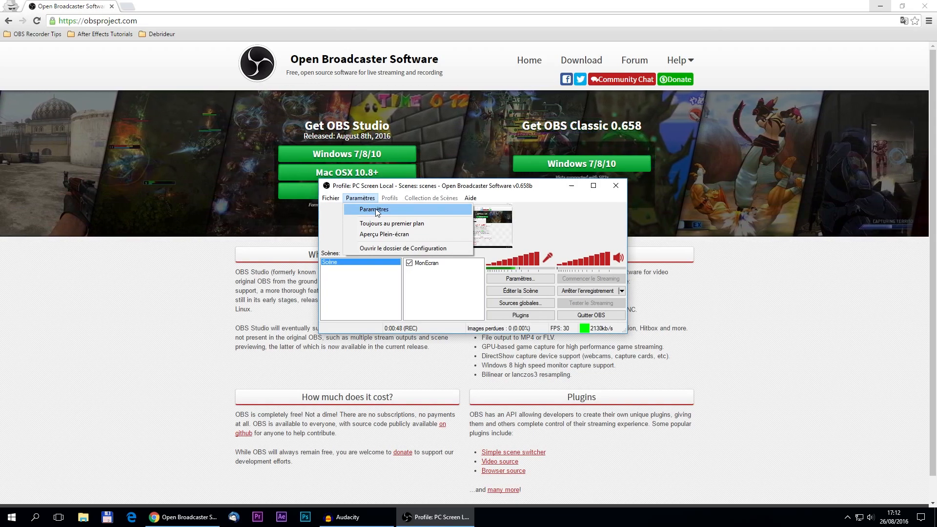
{"action": "left_click", "coordinate": [376, 211]}
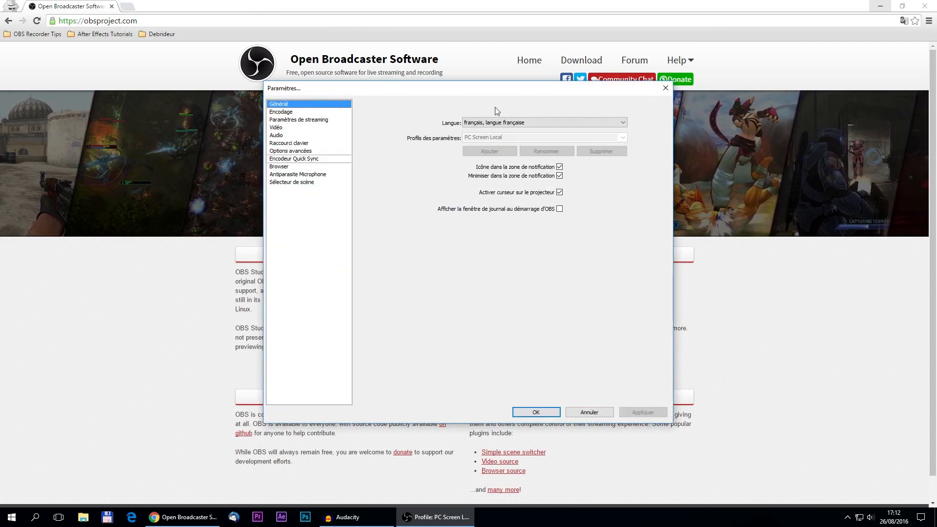
{"action": "left_click_drag", "start_coordinate": [290, 93], "coordinate": [243, 111]}
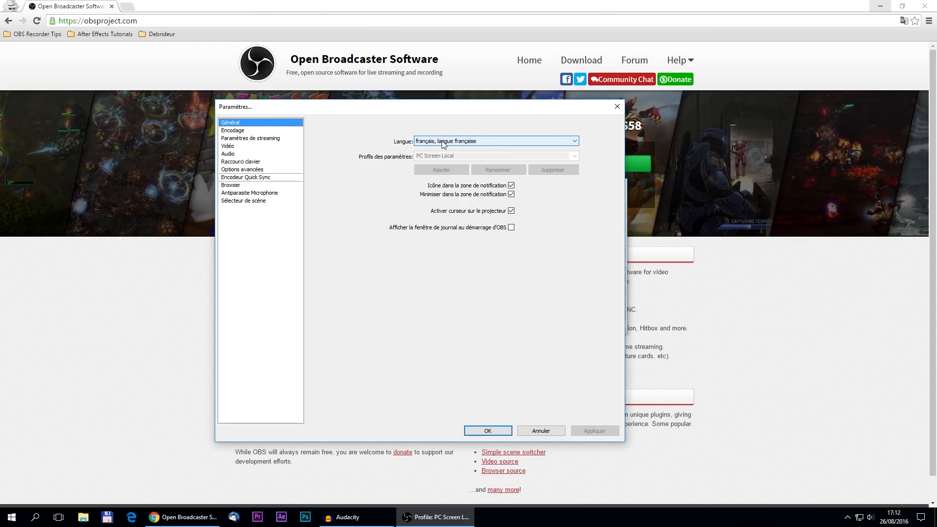
Step: In the encoding settings, choose video quality 10, highlight the custom buffer size, and apply the changes
{"action": "left_click", "coordinate": [235, 131]}
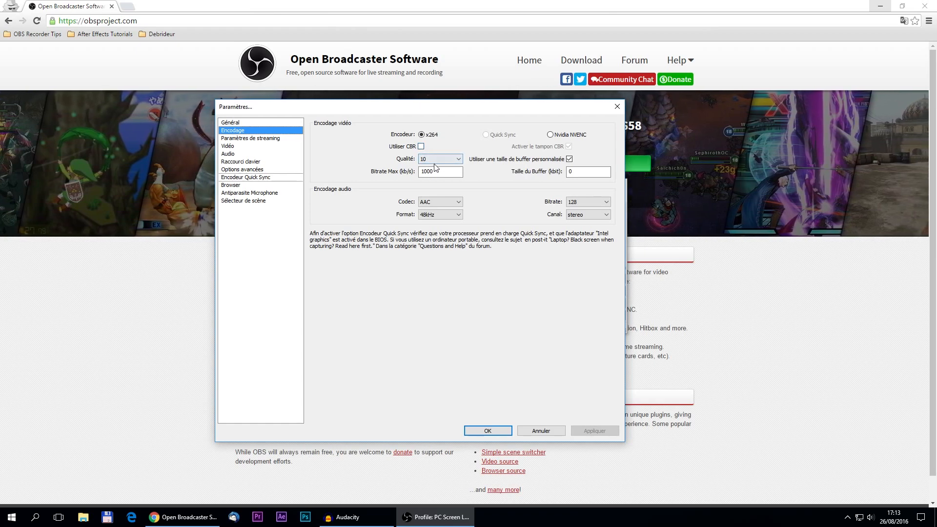
{"action": "left_click", "coordinate": [449, 160]}
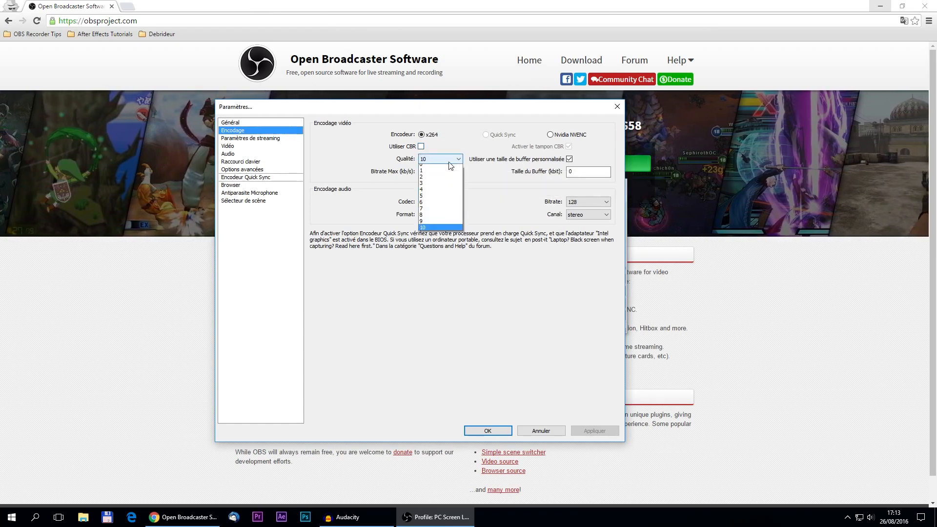
{"action": "left_click", "coordinate": [431, 232]}
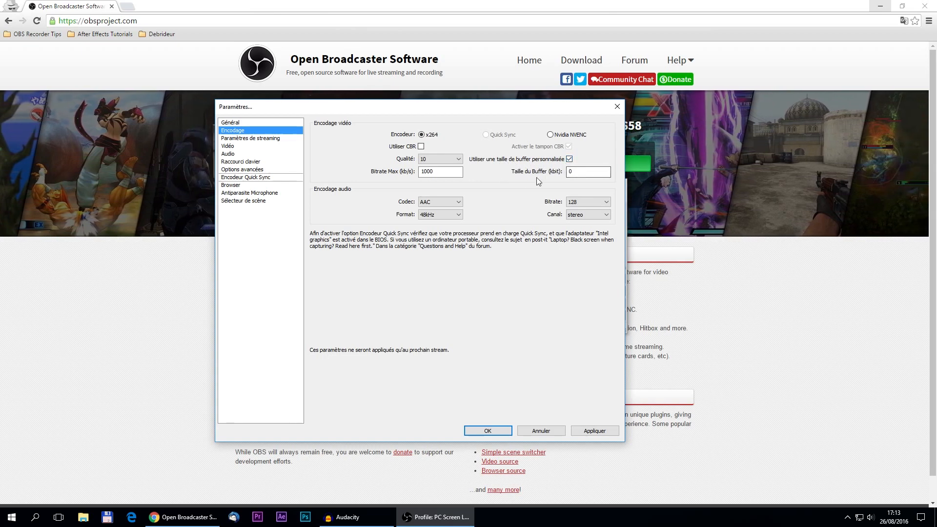
{"action": "left_click_drag", "start_coordinate": [596, 172], "coordinate": [562, 175]}
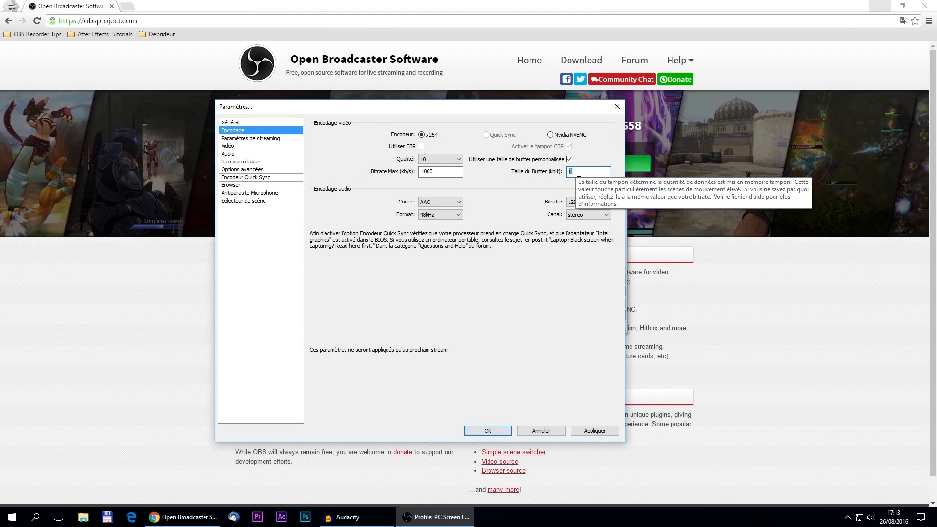
{"action": "left_click", "coordinate": [262, 142]}
{"action": "left_click", "coordinate": [422, 293]}
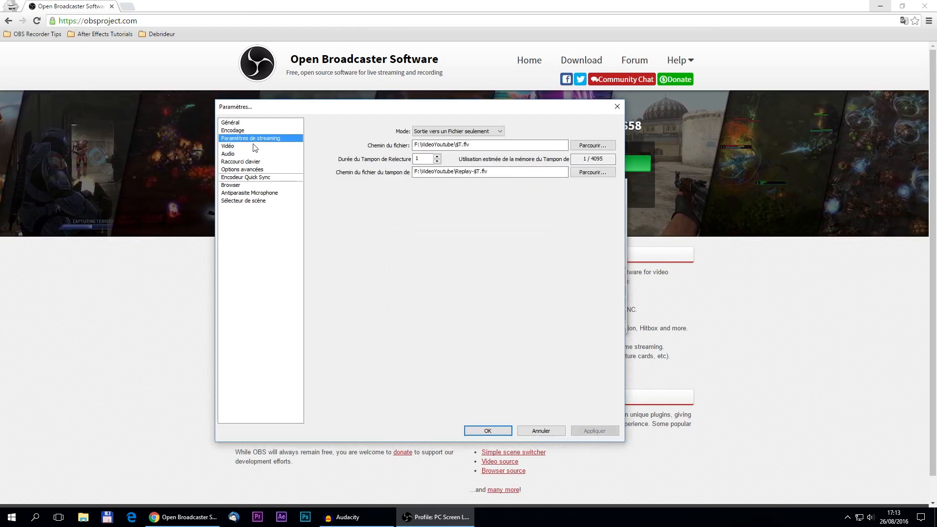
Step: In the streaming settings, set the mode to "Sortie vers un Fichier seulement", highlight the output file's extension, and save the changes
{"action": "left_click", "coordinate": [432, 131]}
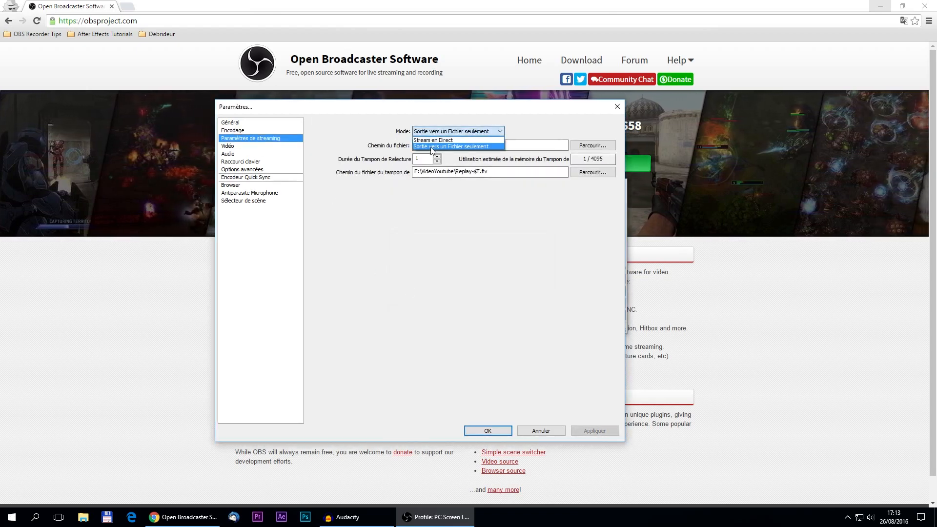
{"action": "left_click", "coordinate": [432, 146]}
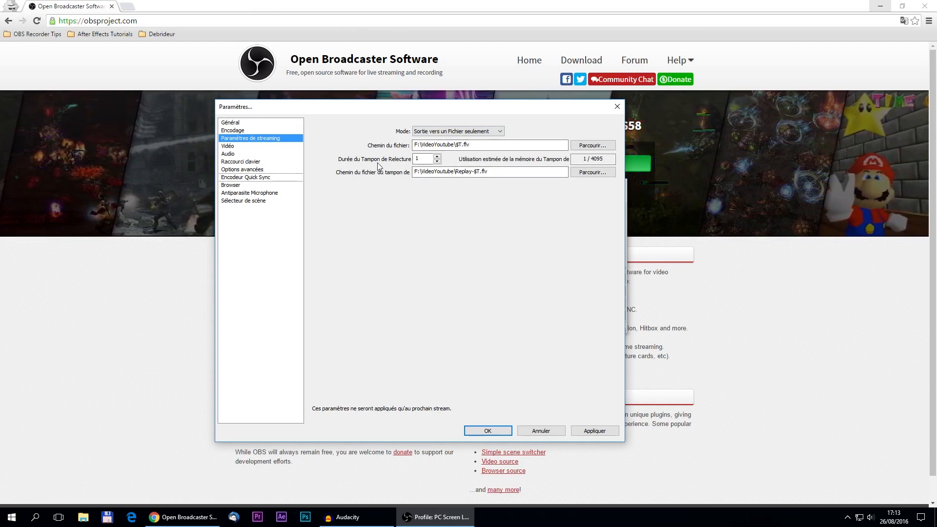
{"action": "left_click_drag", "start_coordinate": [462, 145], "coordinate": [474, 146]}
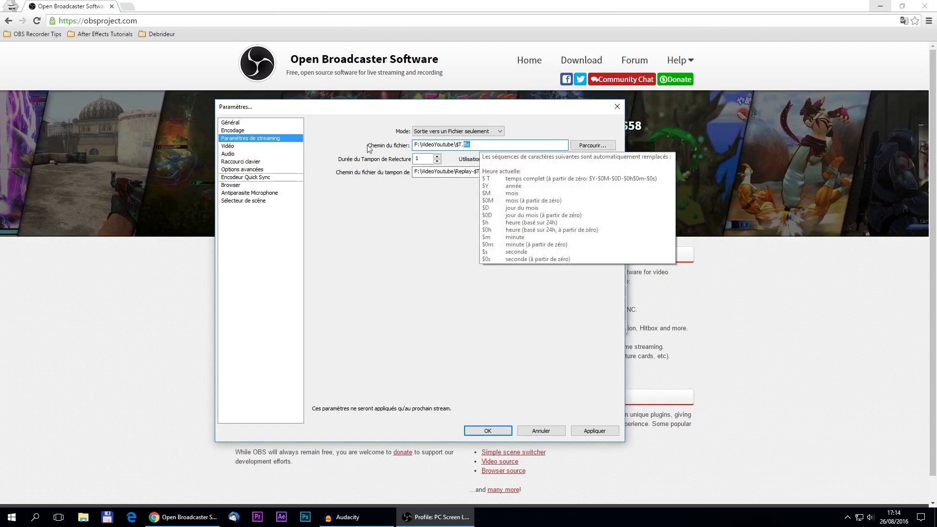
{"action": "left_click", "coordinate": [228, 146]}
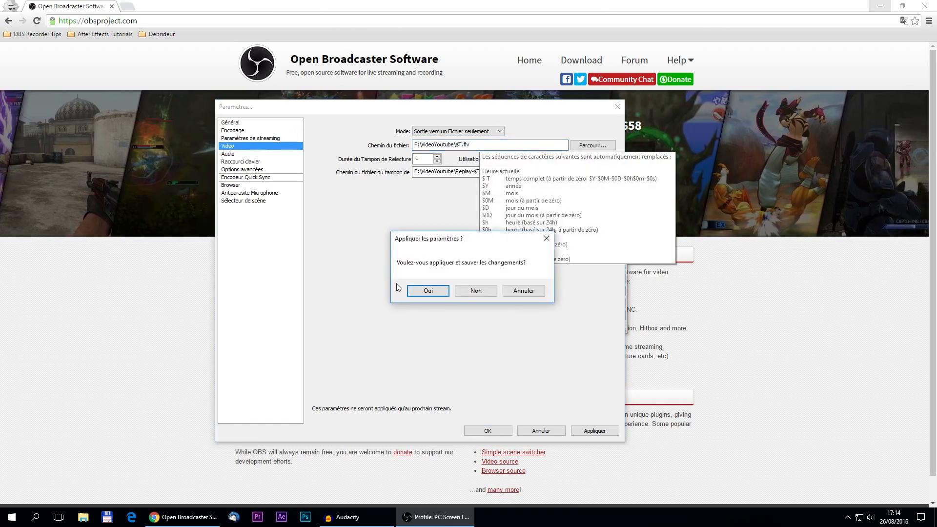
{"action": "left_click", "coordinate": [427, 291]}
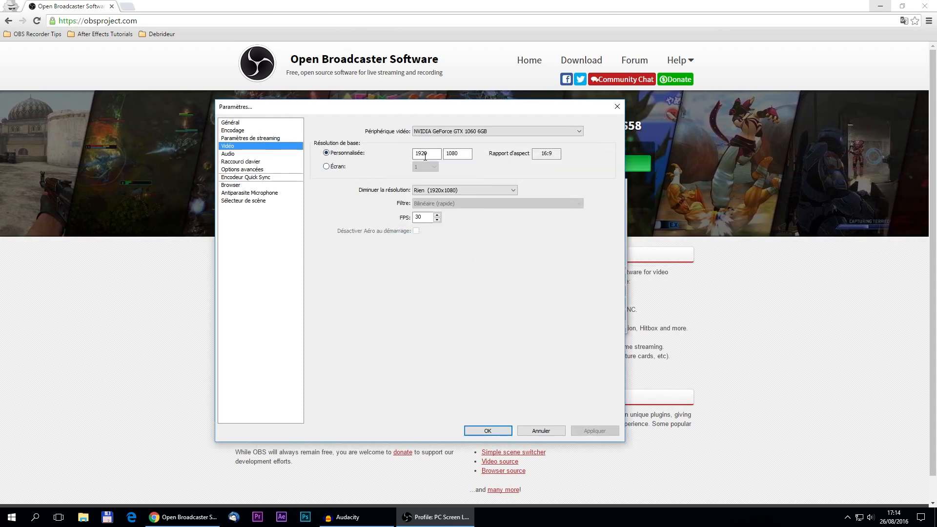
Step: Review the custom base resolution and FPS in the video settings, plus the audio and keyboard shortcut settings
{"action": "left_click_drag", "start_coordinate": [433, 153], "coordinate": [403, 153]}
{"action": "left_click_drag", "start_coordinate": [469, 153], "coordinate": [444, 154]}
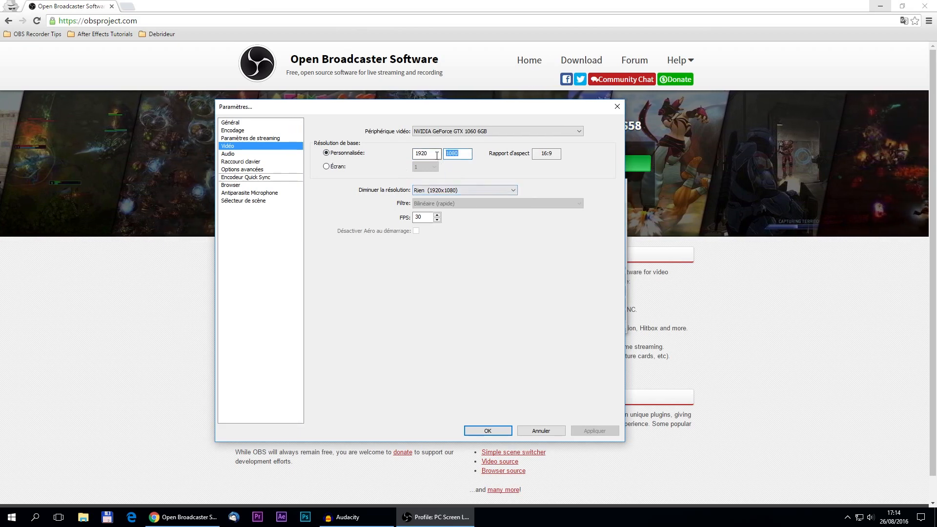
{"action": "left_click_drag", "start_coordinate": [431, 153], "coordinate": [413, 155]}
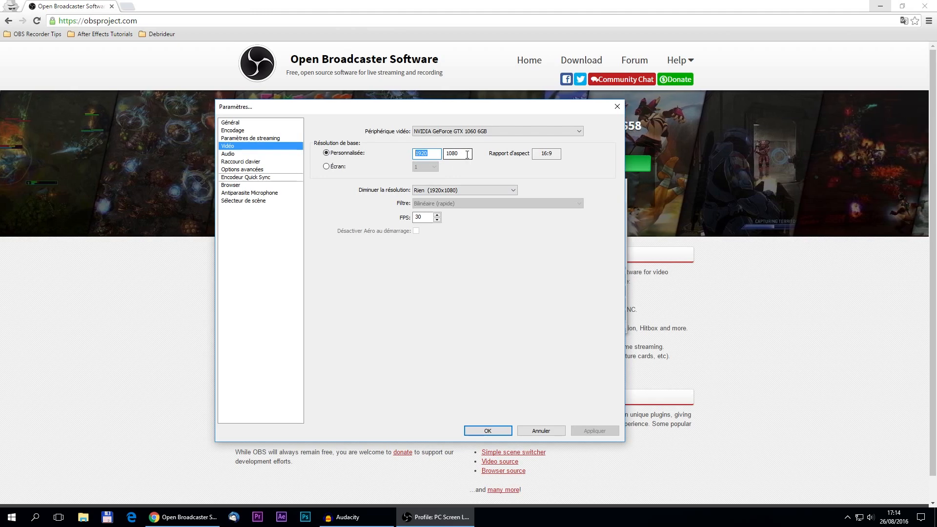
{"action": "double_click", "coordinate": [467, 154]}
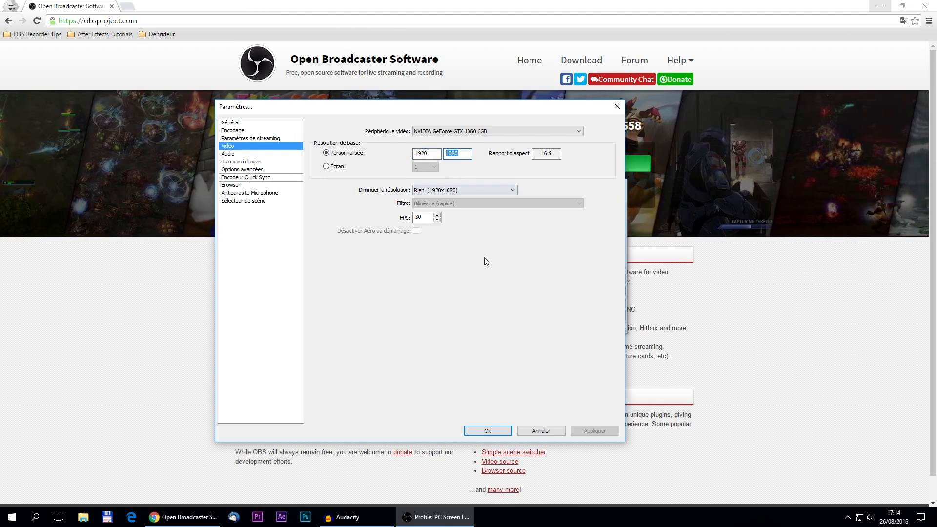
{"action": "left_click_drag", "start_coordinate": [430, 218], "coordinate": [405, 218]}
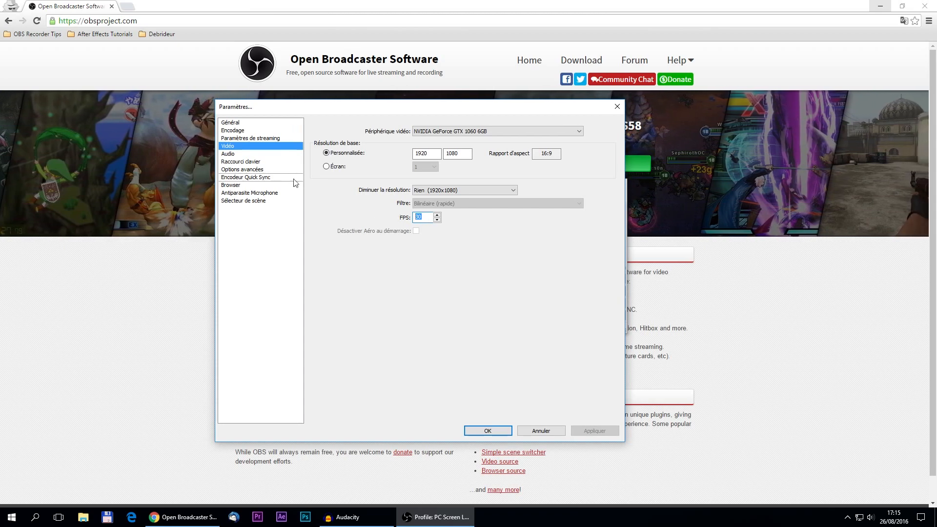
{"action": "left_click", "coordinate": [230, 154]}
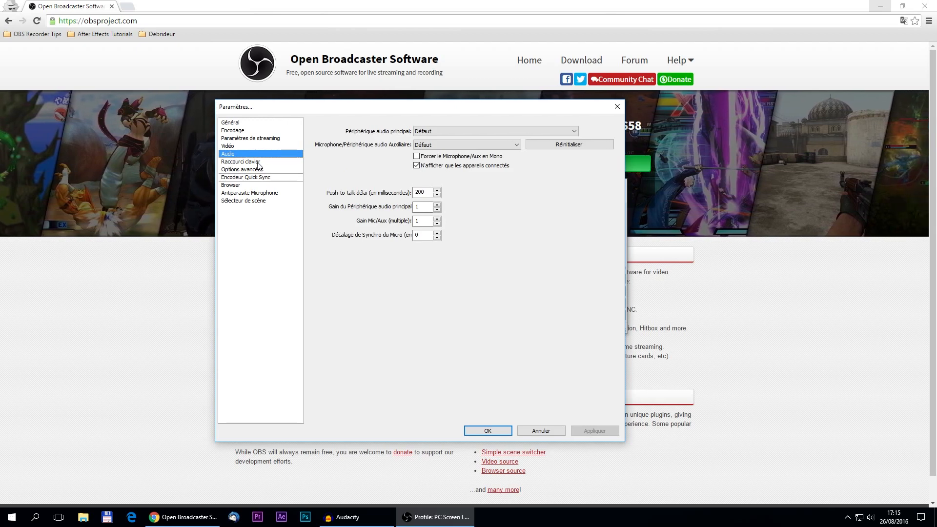
{"action": "left_click", "coordinate": [248, 162]}
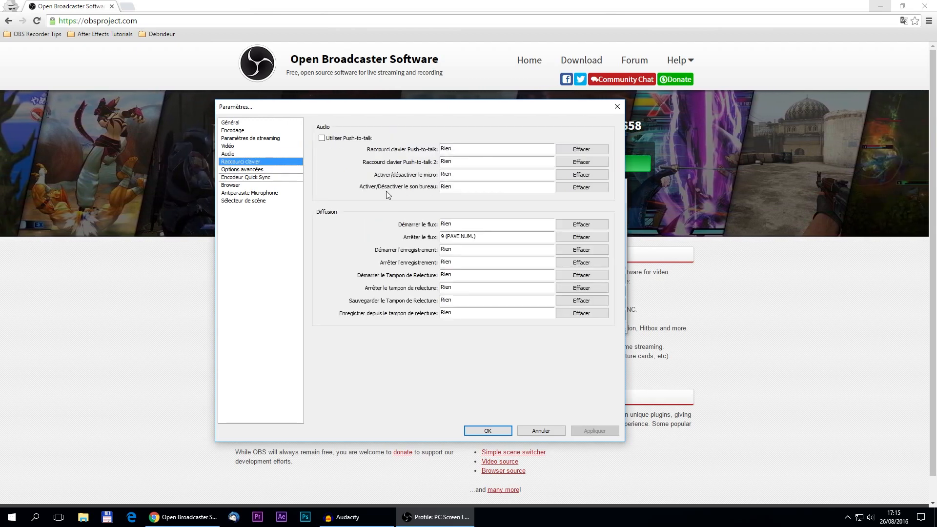
Step: In the advanced options, choose veryfast as the x264 CPU preset and highlight the custom x264 encoder parameter
{"action": "key", "text": "Down"}
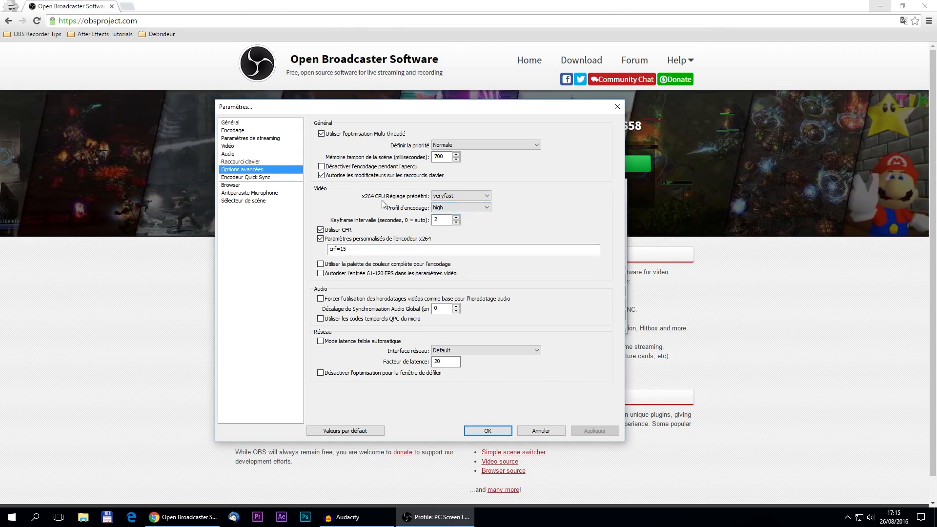
{"action": "left_click", "coordinate": [455, 197]}
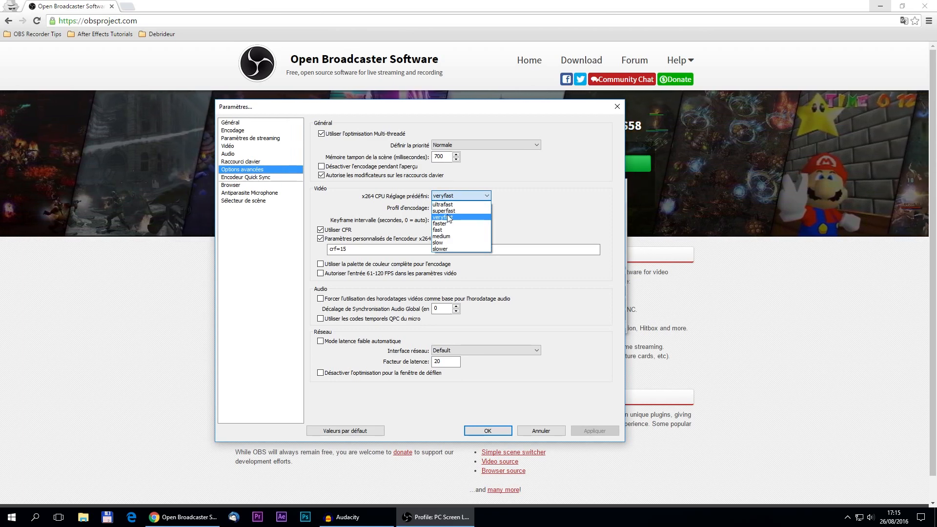
{"action": "left_click", "coordinate": [451, 217]}
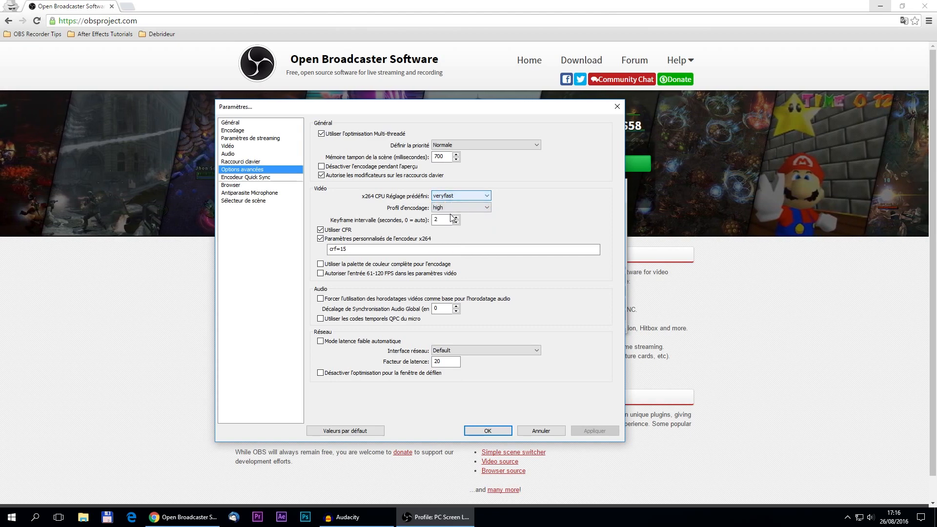
{"action": "left_click", "coordinate": [449, 197]}
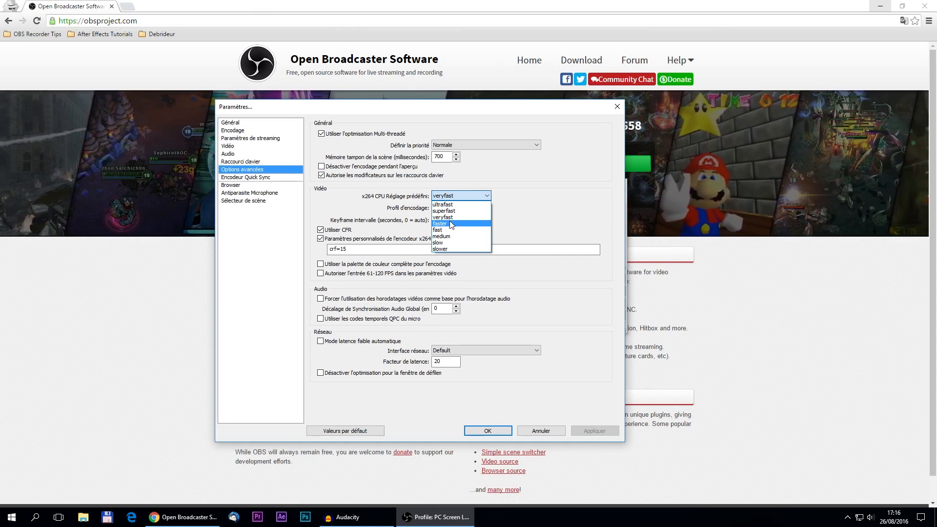
{"action": "left_click", "coordinate": [467, 194]}
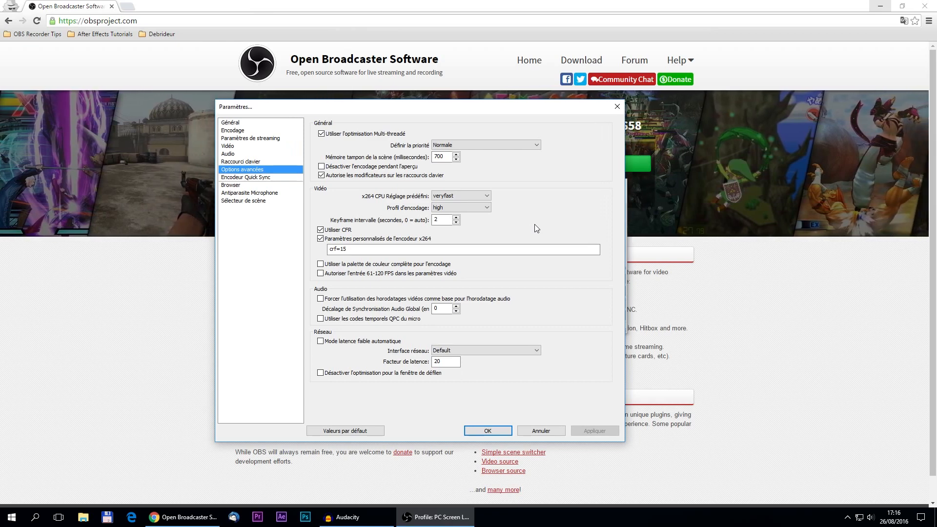
{"action": "left_click", "coordinate": [475, 198]}
{"action": "left_click", "coordinate": [475, 199]}
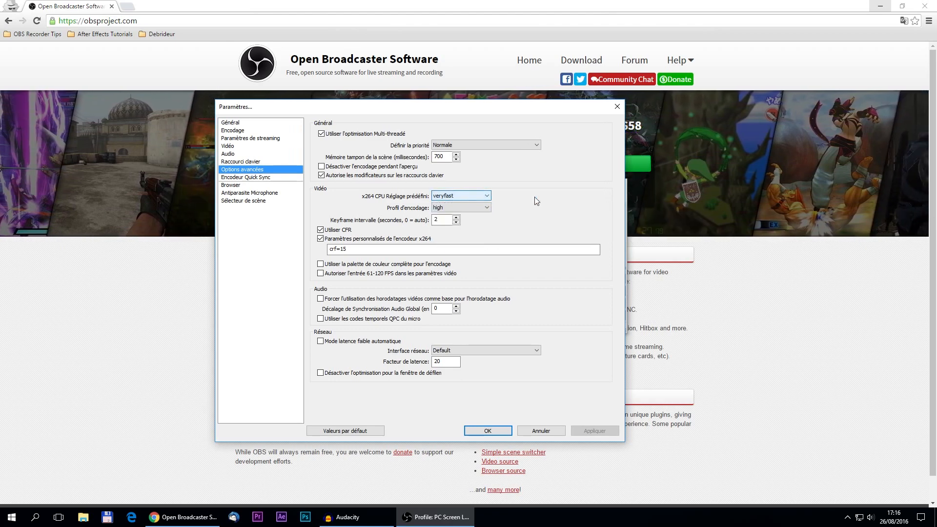
{"action": "left_click", "coordinate": [458, 198]}
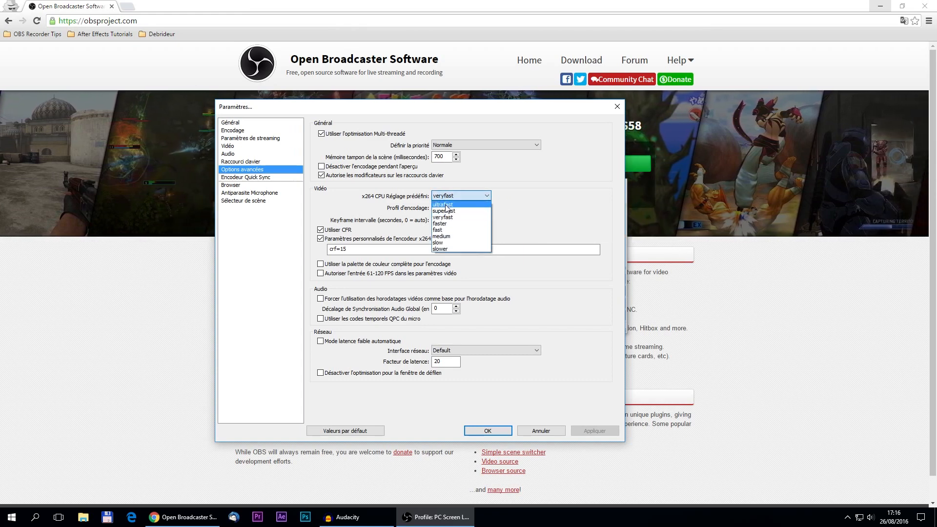
{"action": "left_click", "coordinate": [462, 195]}
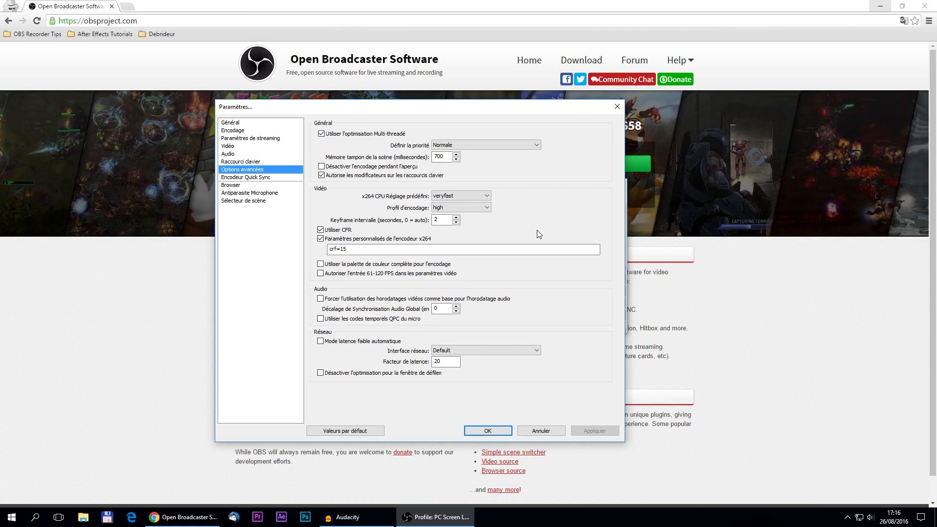
{"action": "left_click", "coordinate": [452, 197]}
{"action": "left_click", "coordinate": [454, 198]}
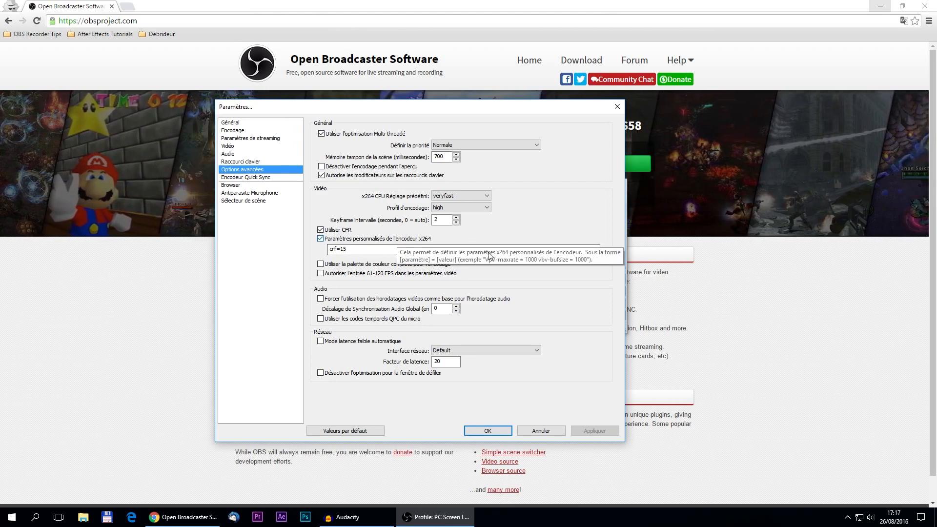
{"action": "left_click_drag", "start_coordinate": [329, 249], "coordinate": [348, 251]}
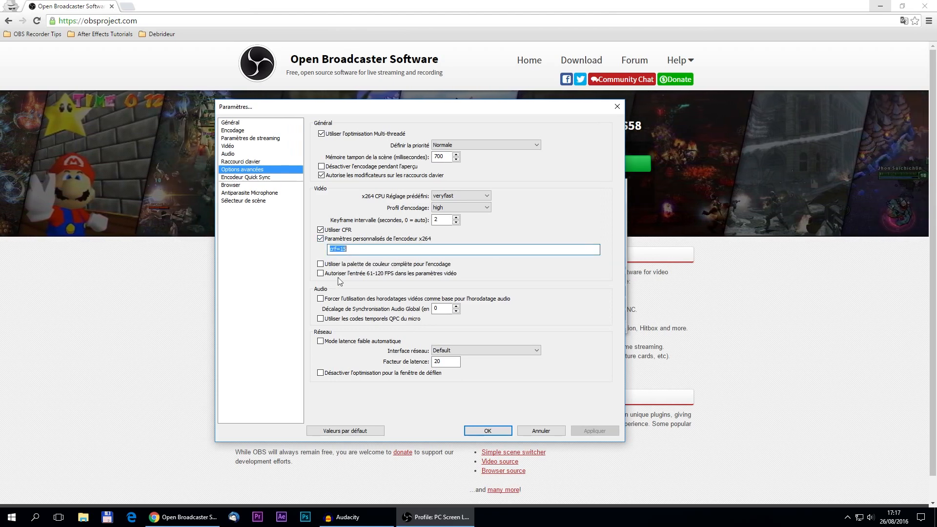
Step: Highlight the custom x264 encoder parameter in the advanced options to examine it, then clear the highlight
{"action": "left_click", "coordinate": [345, 250]}
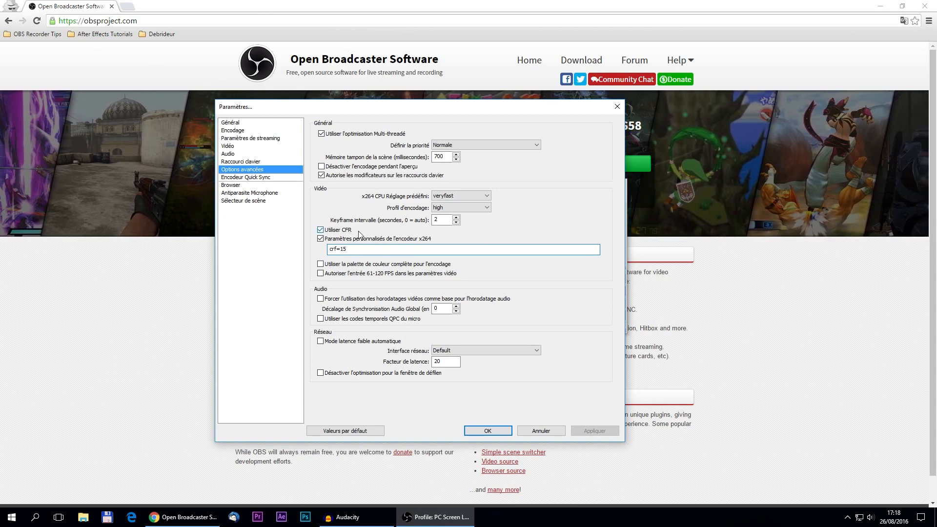
{"action": "left_click_drag", "start_coordinate": [357, 249], "coordinate": [257, 295]}
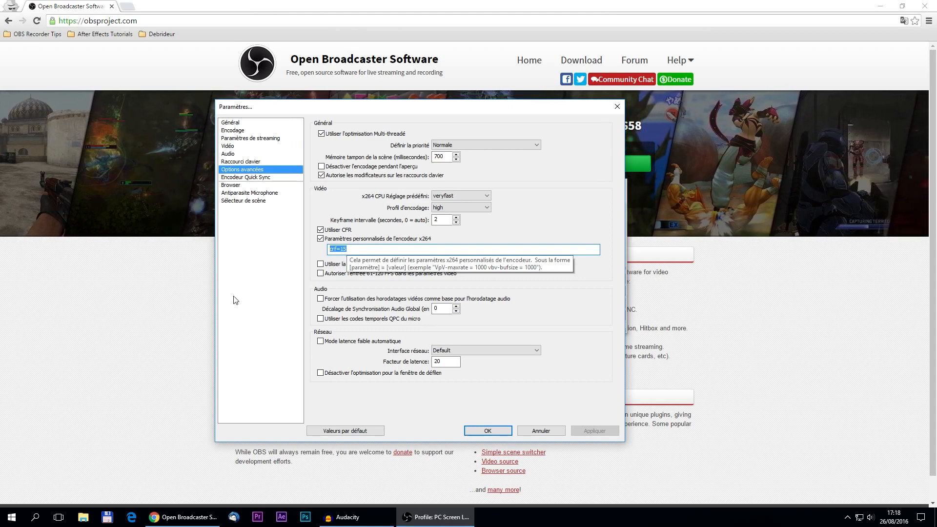
{"action": "left_click", "coordinate": [353, 248]}
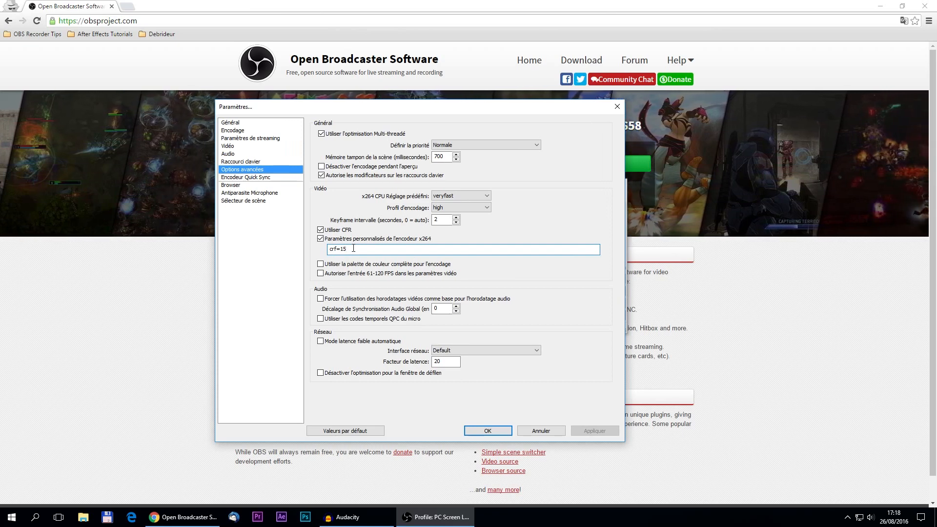
Step: Look through the Quick Sync encoder, microphone noise gate and Browser plugin settings
{"action": "left_click", "coordinate": [256, 179]}
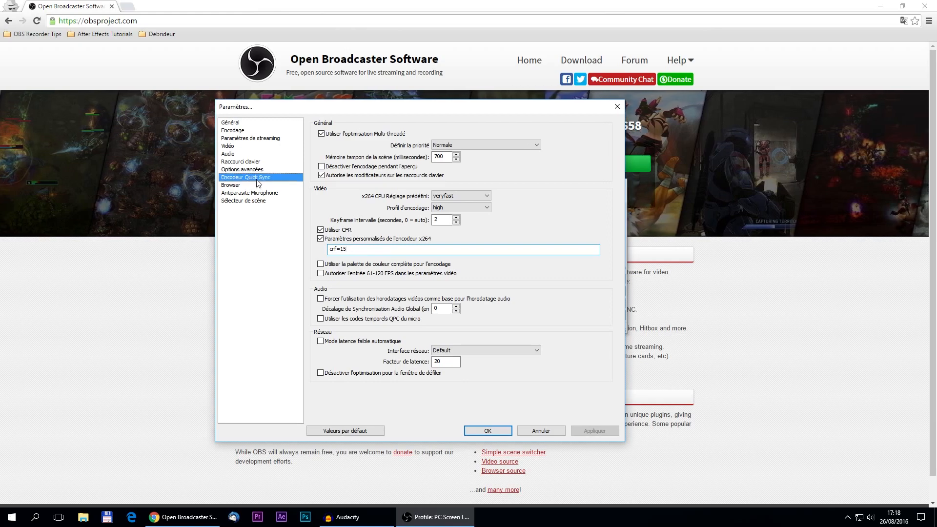
{"action": "left_click", "coordinate": [242, 192]}
{"action": "left_click", "coordinate": [241, 186]}
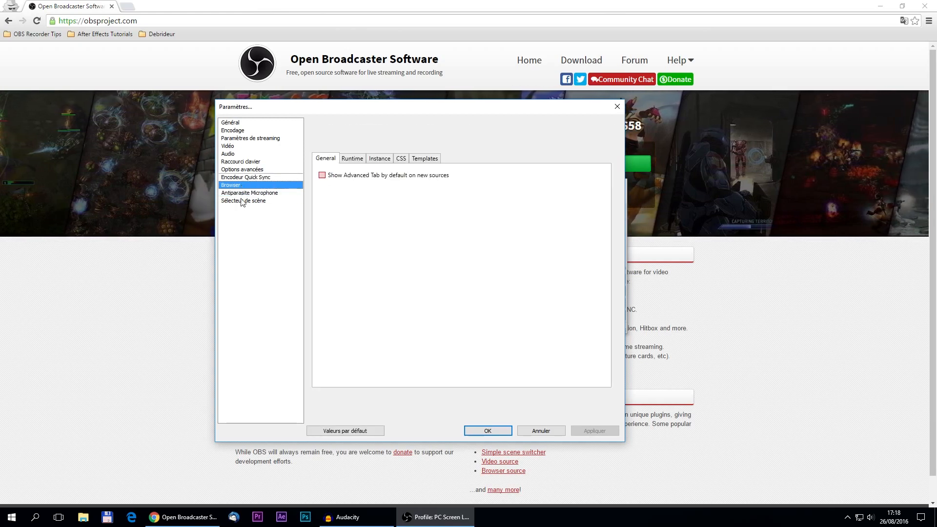
Step: In the encoding settings, choose video quality 10 again and save the changes when returning to the advanced options
{"action": "left_click", "coordinate": [235, 131]}
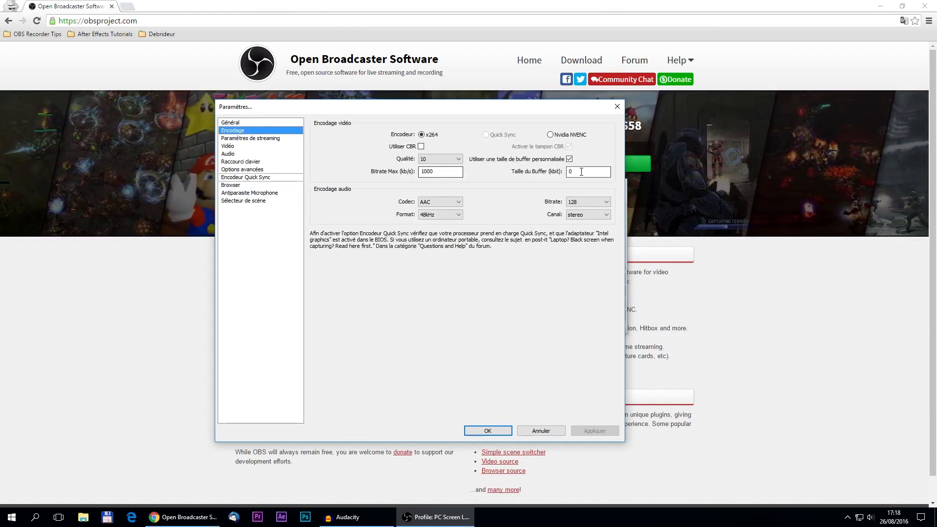
{"action": "left_click", "coordinate": [426, 161]}
{"action": "left_click", "coordinate": [423, 232]}
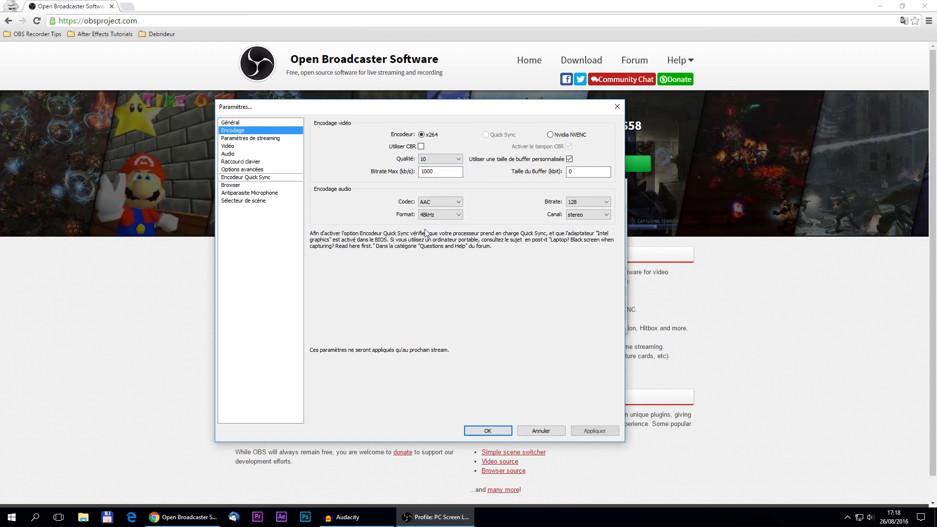
{"action": "left_click", "coordinate": [237, 170]}
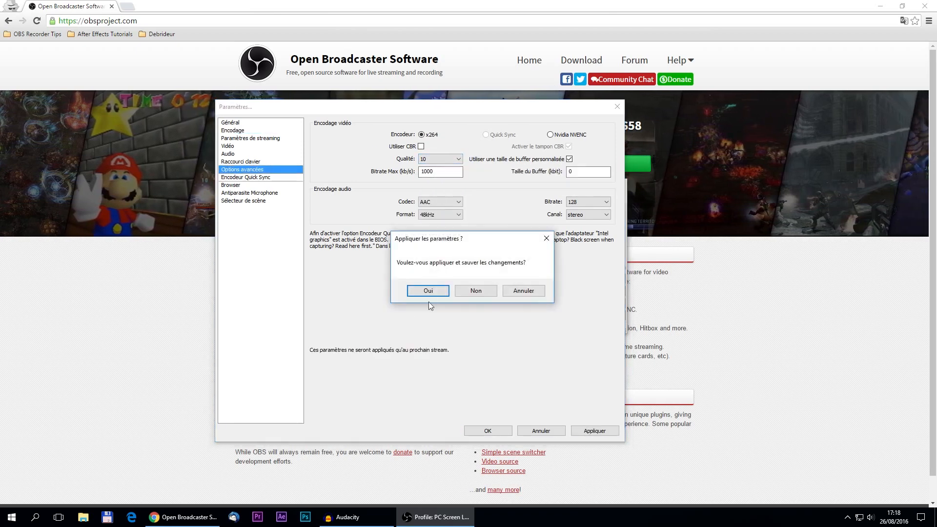
{"action": "left_click", "coordinate": [428, 290]}
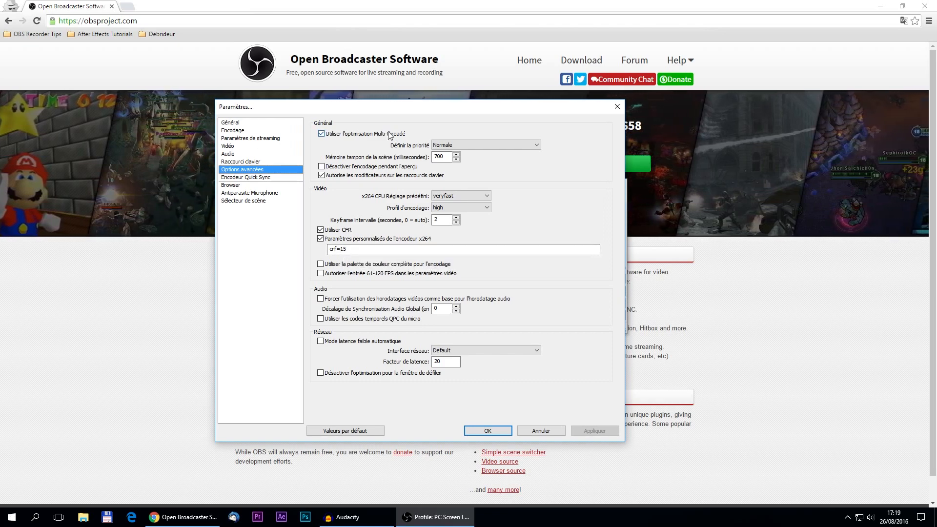
Step: Examine the custom x264 encoder parameter alongside the custom buffer size in the encoding settings
{"action": "double_click", "coordinate": [341, 250]}
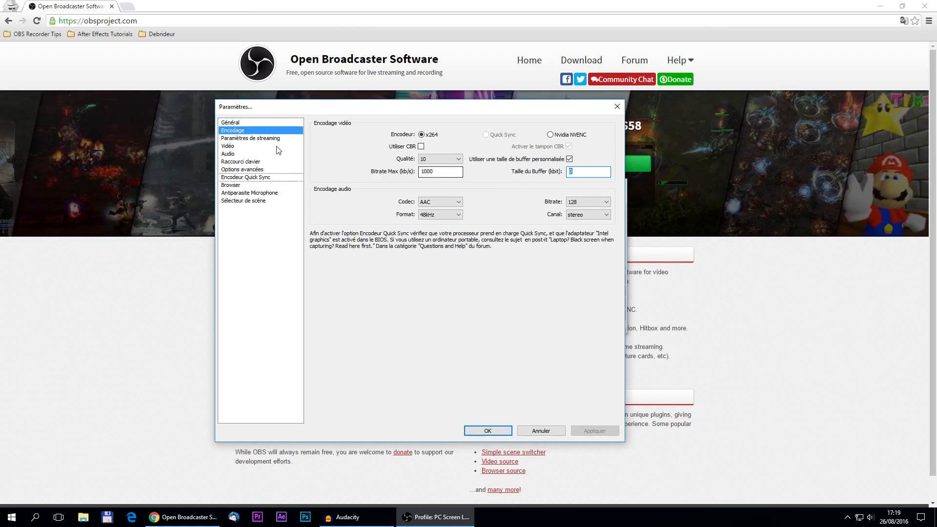
{"action": "left_click", "coordinate": [264, 169]}
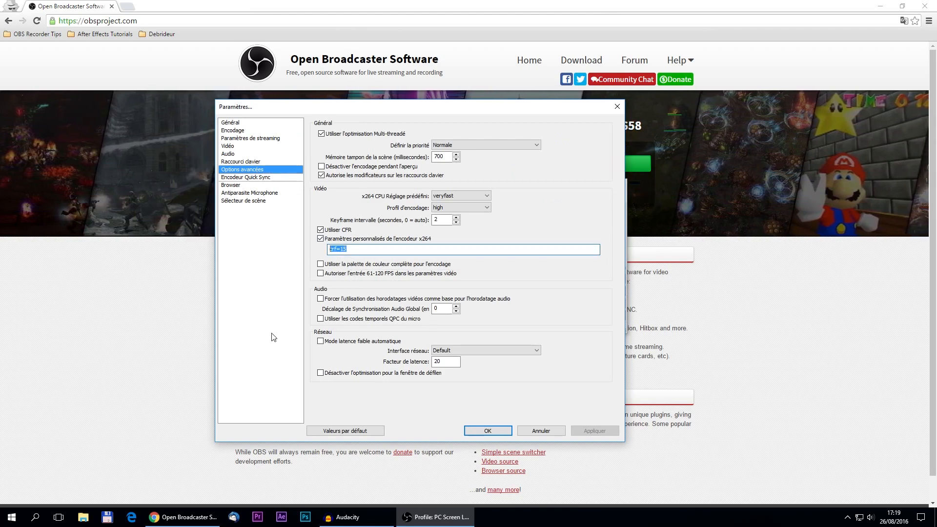
Step: Review the settings pages in order, from general, encoding and streaming through to the Browser plugin and scene switcher
{"action": "left_click", "coordinate": [250, 122]}
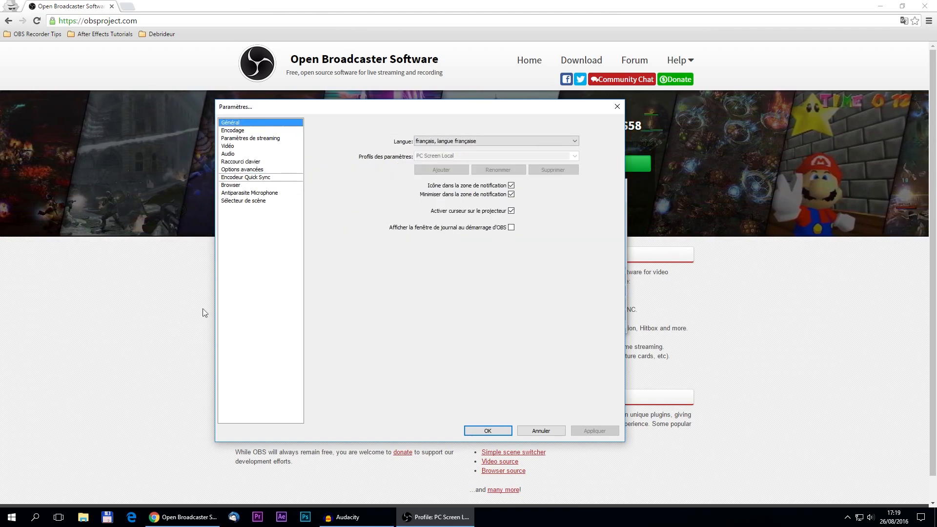
{"action": "left_click", "coordinate": [239, 130]}
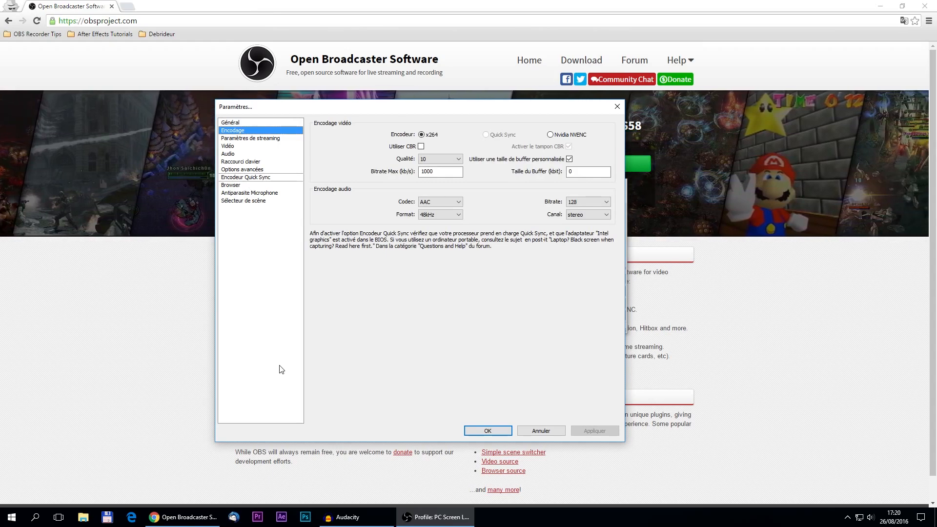
{"action": "left_click", "coordinate": [258, 139]}
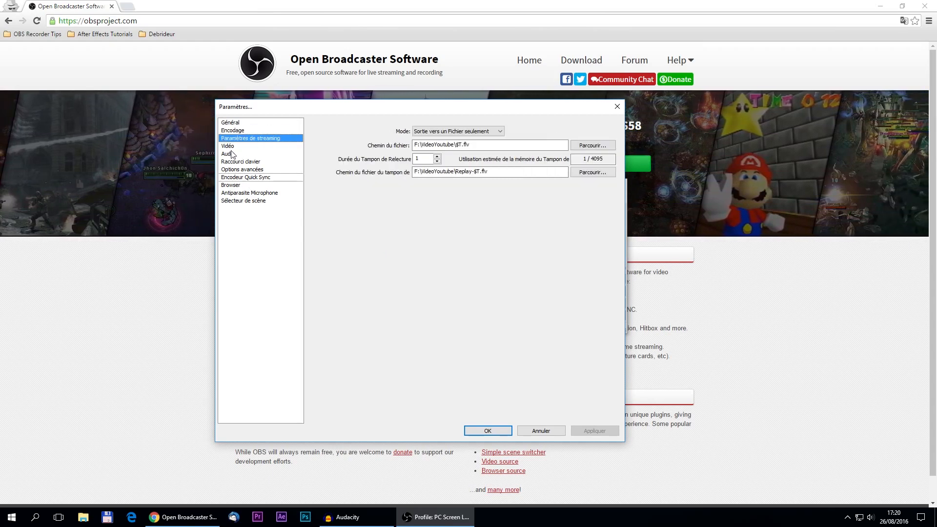
{"action": "left_click", "coordinate": [229, 147]}
{"action": "left_click", "coordinate": [237, 154]}
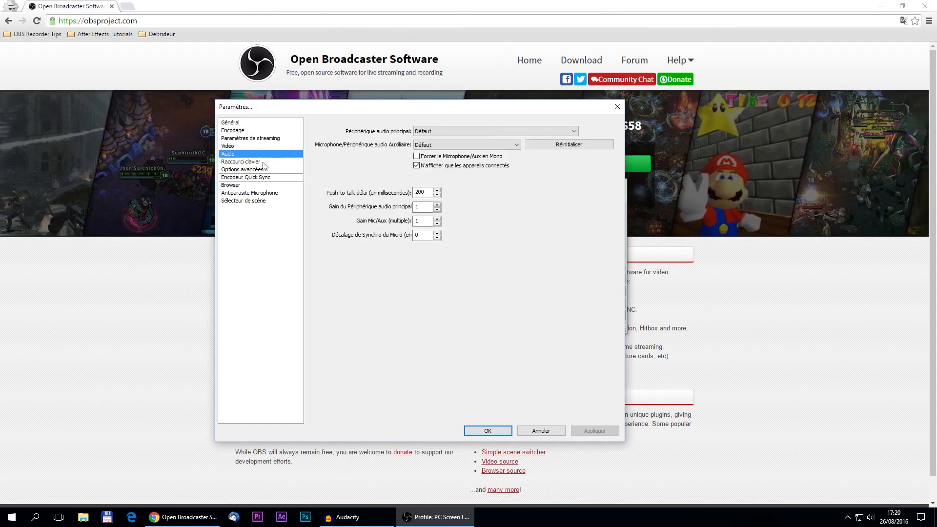
{"action": "left_click", "coordinate": [281, 162]}
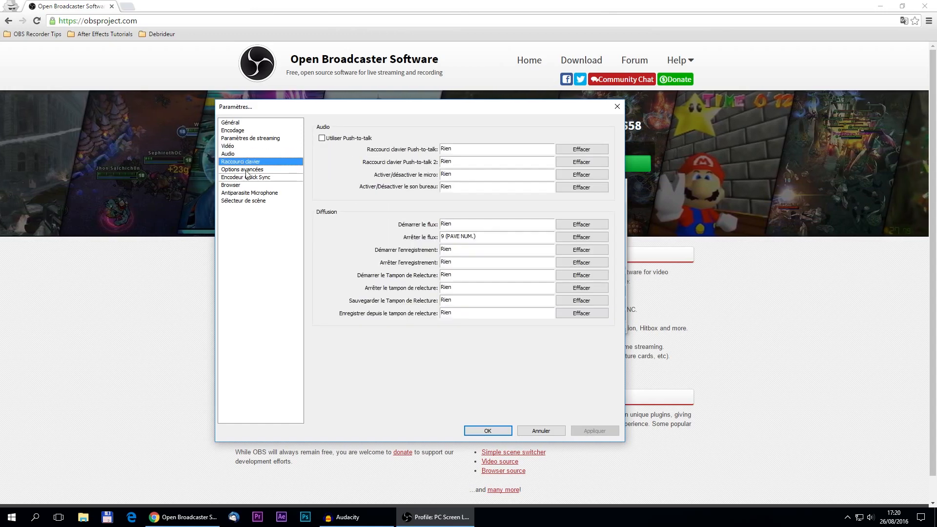
{"action": "left_click", "coordinate": [247, 170]}
{"action": "left_click", "coordinate": [245, 178]}
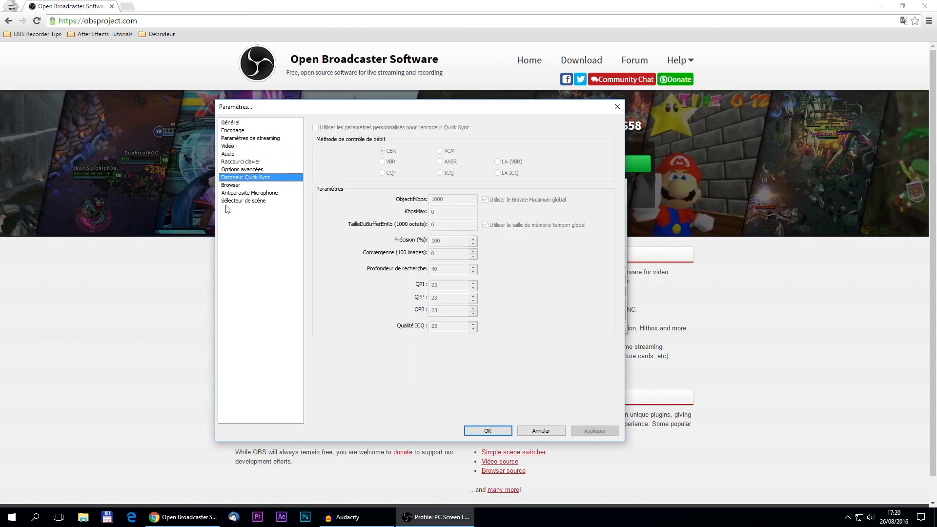
{"action": "left_click", "coordinate": [243, 185]}
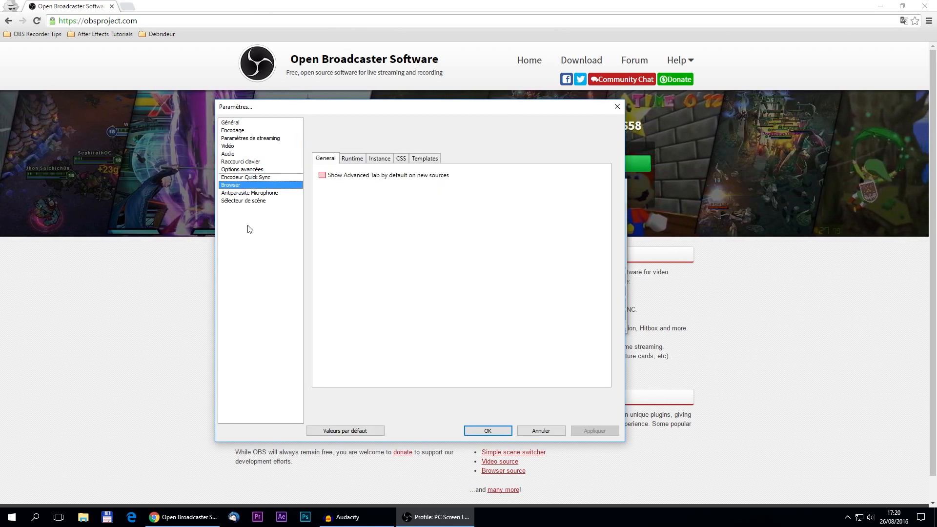
{"action": "left_click", "coordinate": [256, 200]}
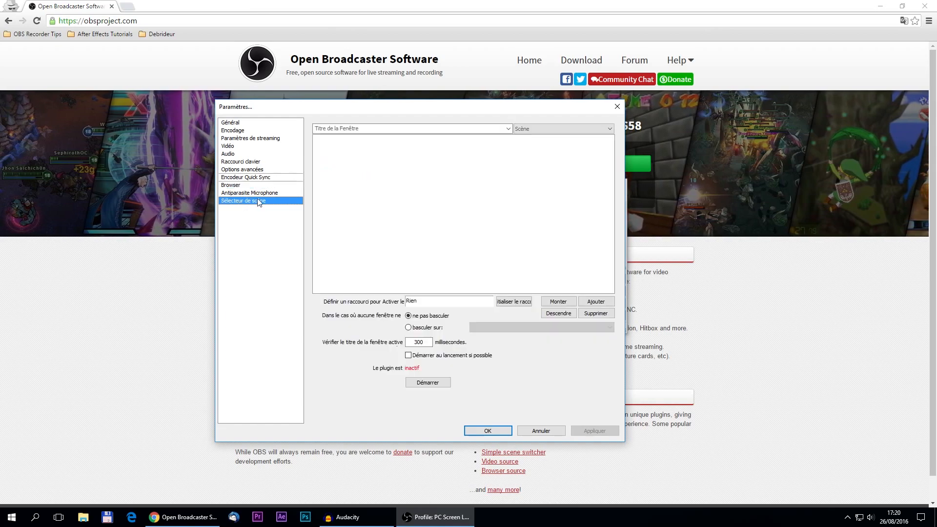
Step: Go back through the plugin, shortcut, video and audio settings, and highlight the output file's flv extension in the streaming settings
{"action": "left_click", "coordinate": [262, 194]}
{"action": "left_click", "coordinate": [256, 185]}
{"action": "left_click", "coordinate": [248, 178]}
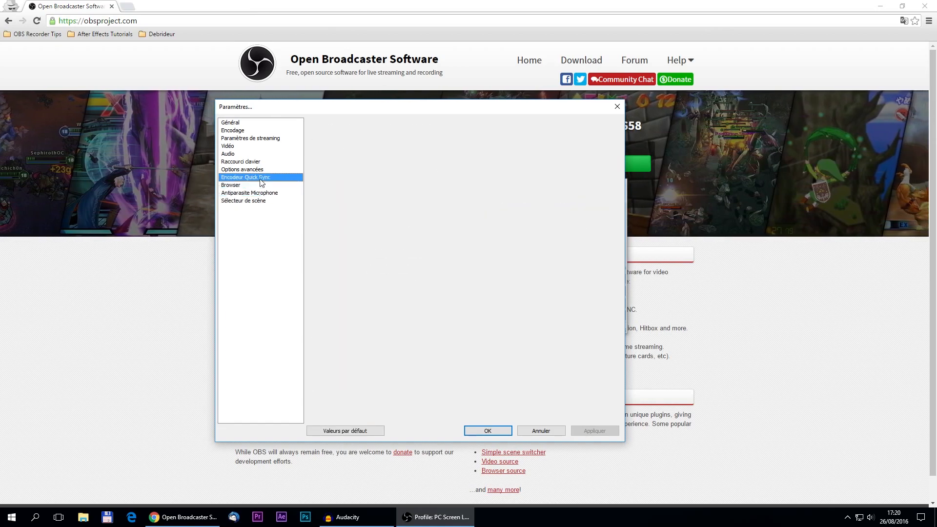
{"action": "left_click", "coordinate": [238, 161]}
{"action": "left_click", "coordinate": [229, 146]}
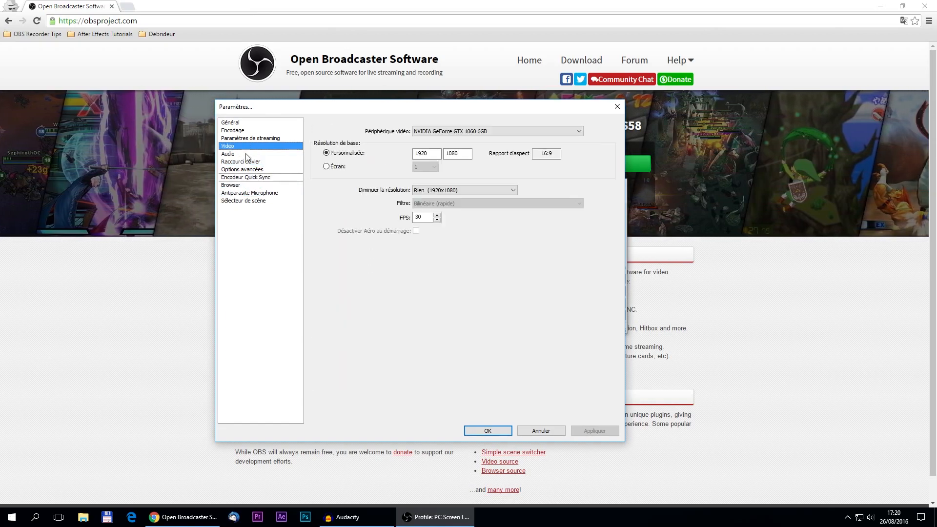
{"action": "left_click", "coordinate": [235, 154]}
{"action": "left_click", "coordinate": [250, 139]}
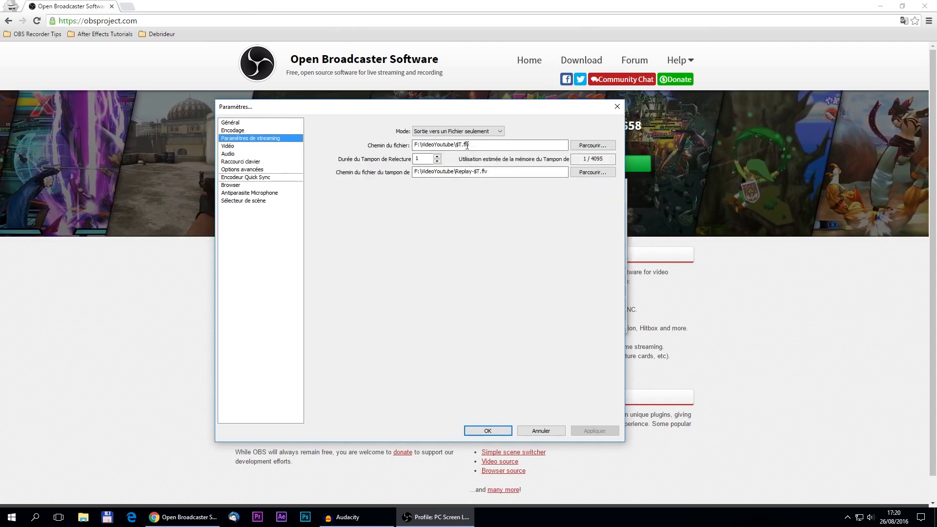
{"action": "double_click", "coordinate": [465, 145]}
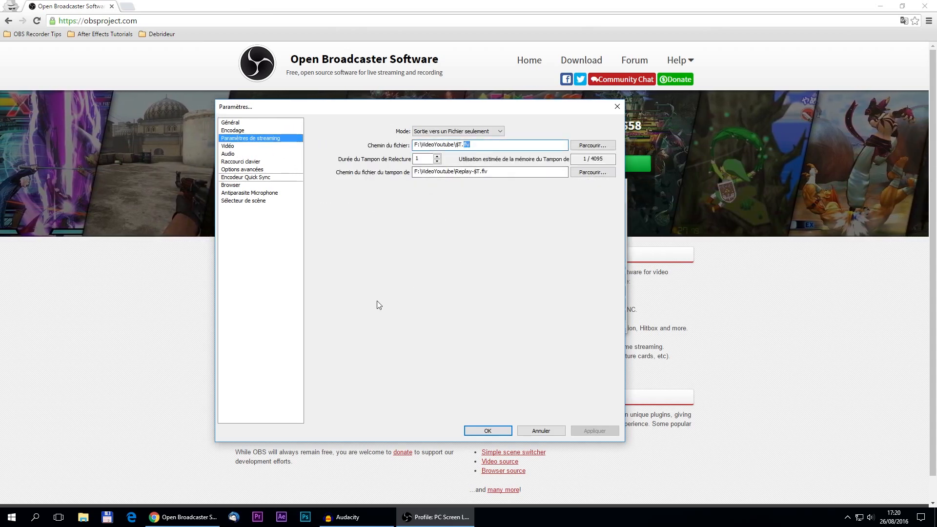